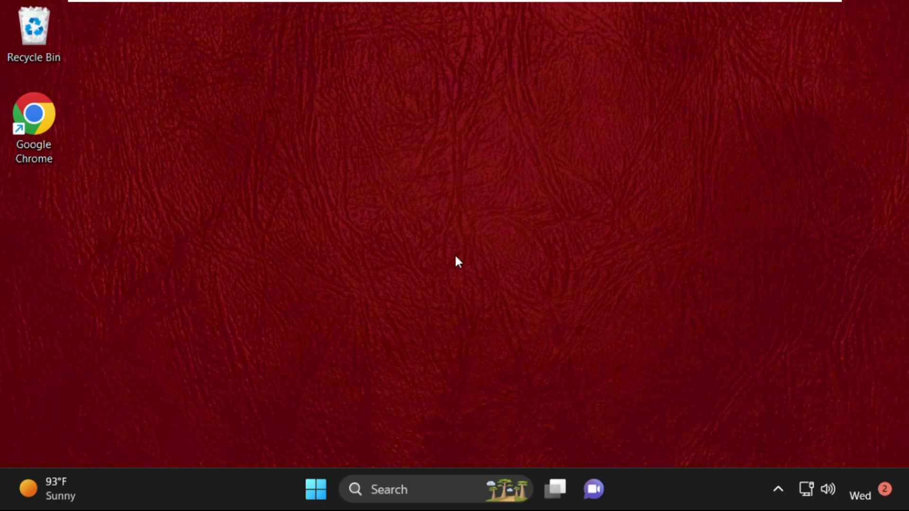
# Step: Open the taskbar search panel showing recent apps
pyautogui.click(465, 476)
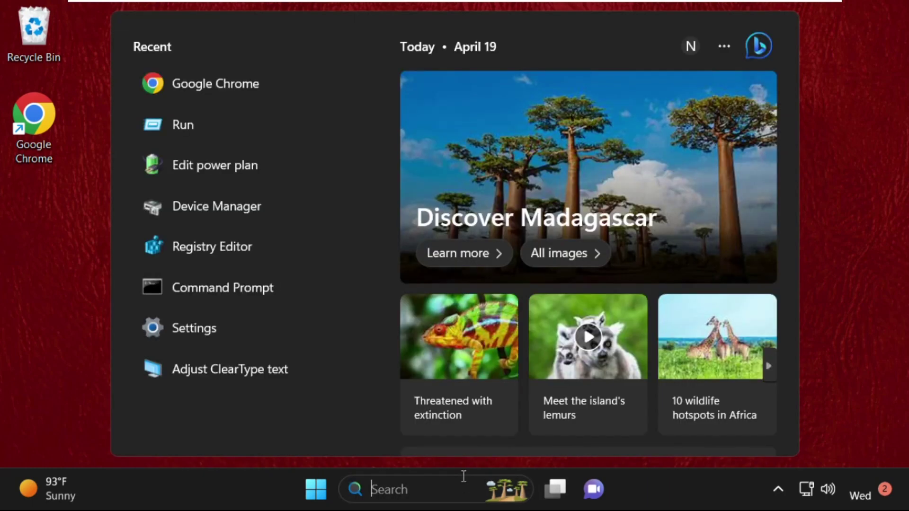
# Step: Search 'file ex' and launch File Explorer
pyautogui.write('d')
pyautogui.press('BackSpace')
pyautogui.write('file')
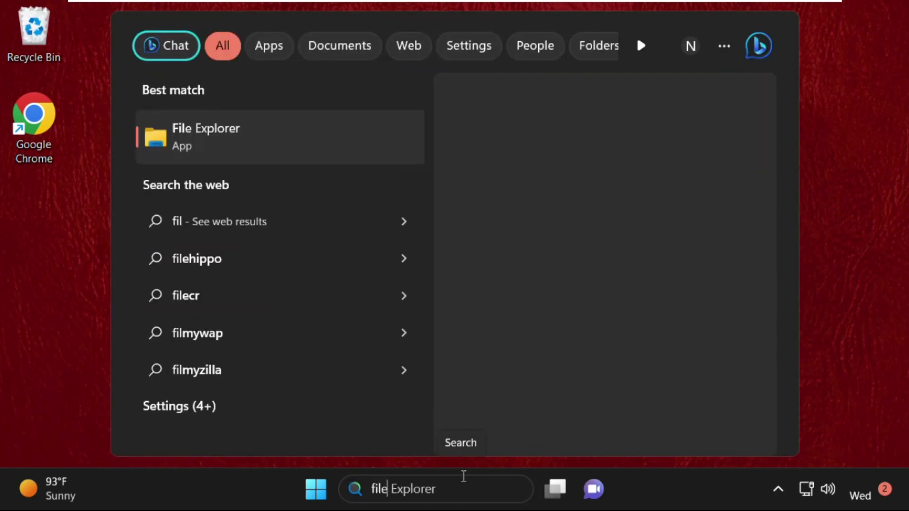
pyautogui.write(' ex')
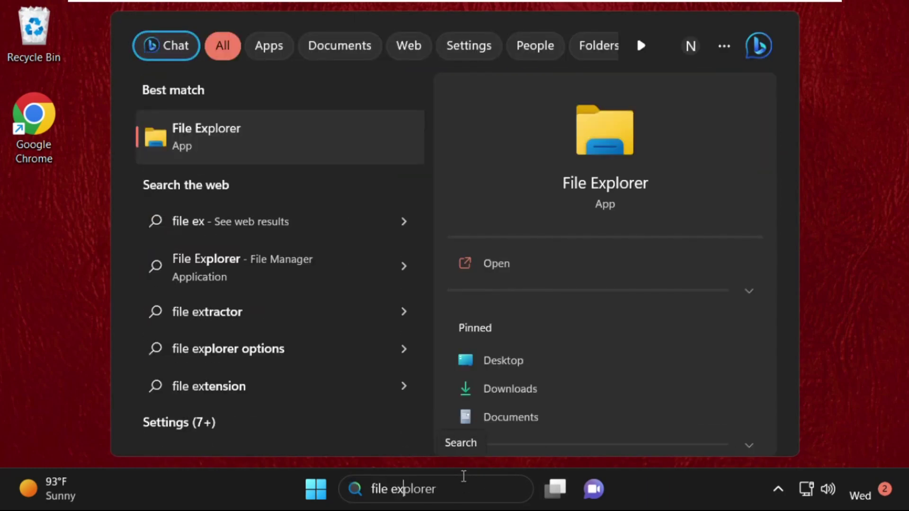
pyautogui.click(145, 149)
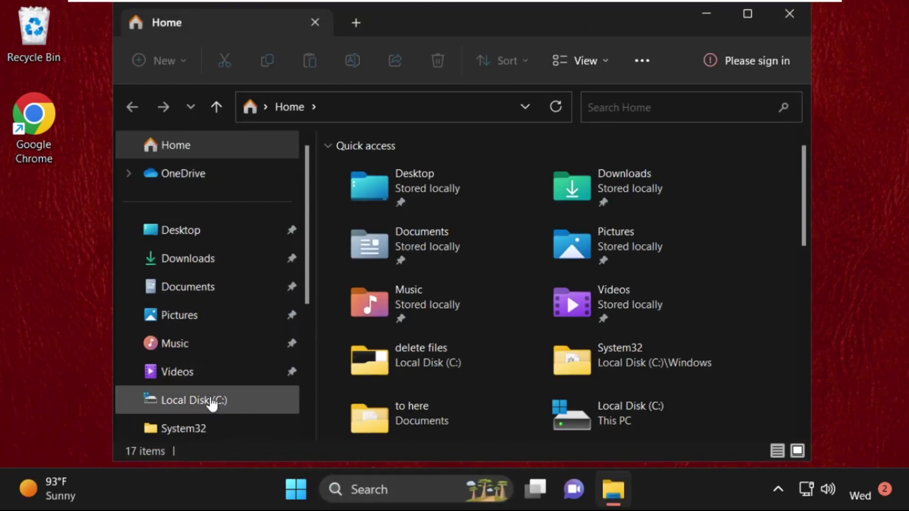
# Step: Under This PC, open the Properties of Local Disk (C:)
pyautogui.scroll(-1, 184, 348)
pyautogui.click(179, 372)
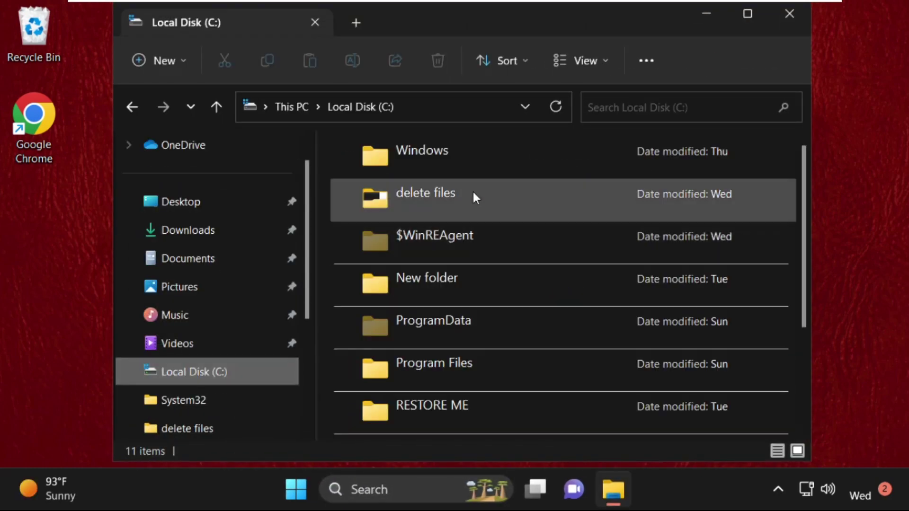
pyautogui.scroll(-3, 209, 337)
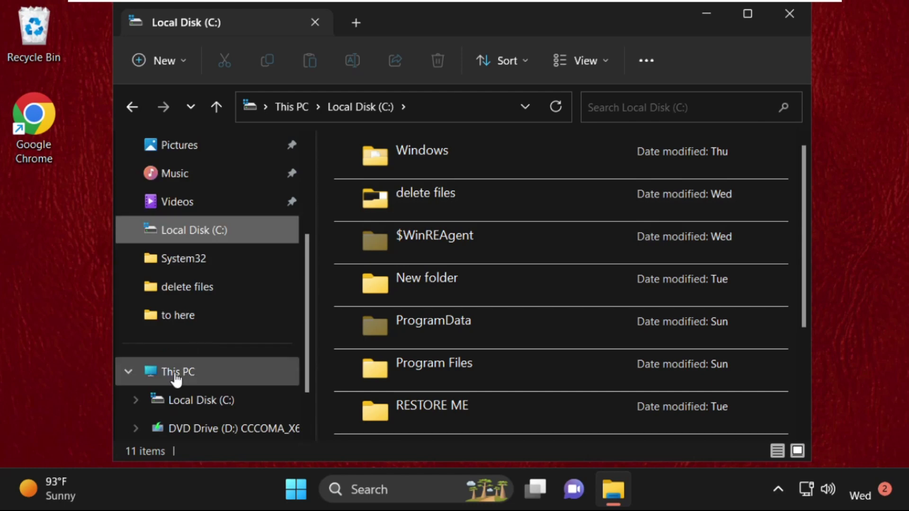
pyautogui.click(201, 373)
pyautogui.rightClick(403, 182)
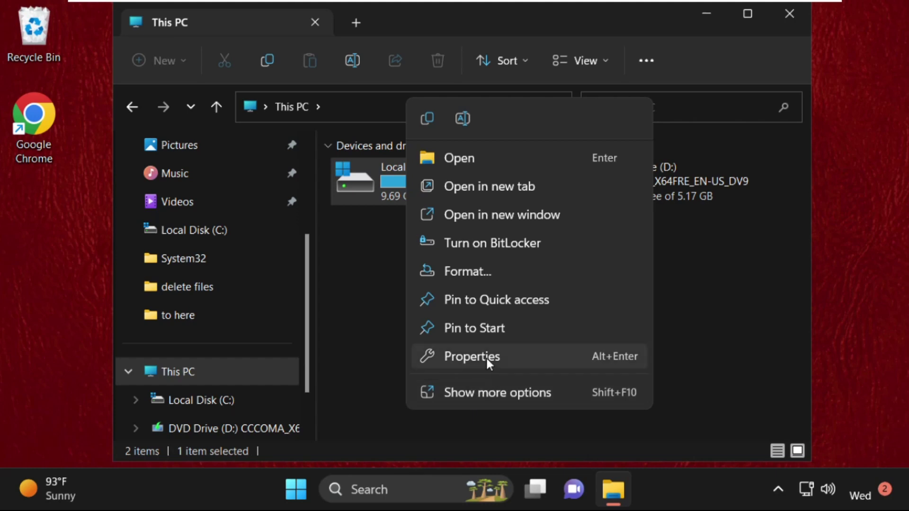
pyautogui.click(474, 357)
# Step: Scan Local Disk (C:) from the Tools tab, confirm no errors, and close Properties
pyautogui.click(789, 14)
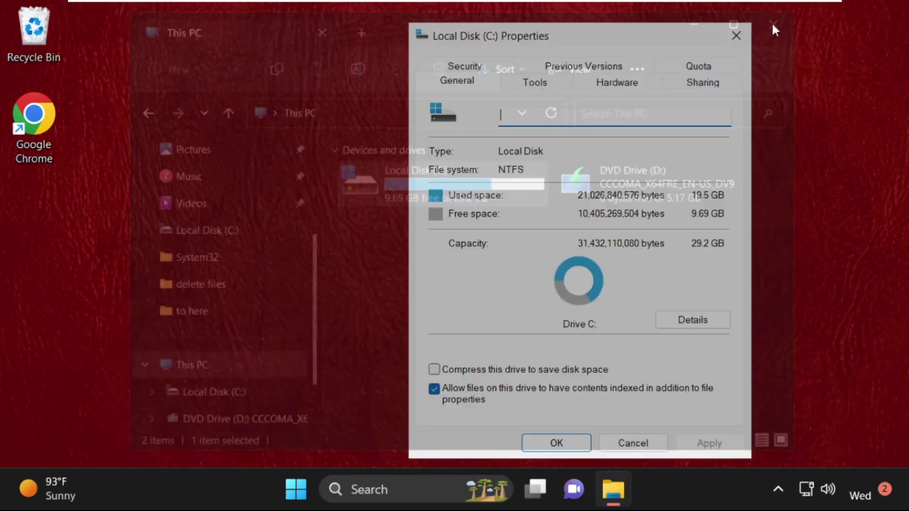
pyautogui.moveTo(606, 36); pyautogui.dragTo(524, 31)
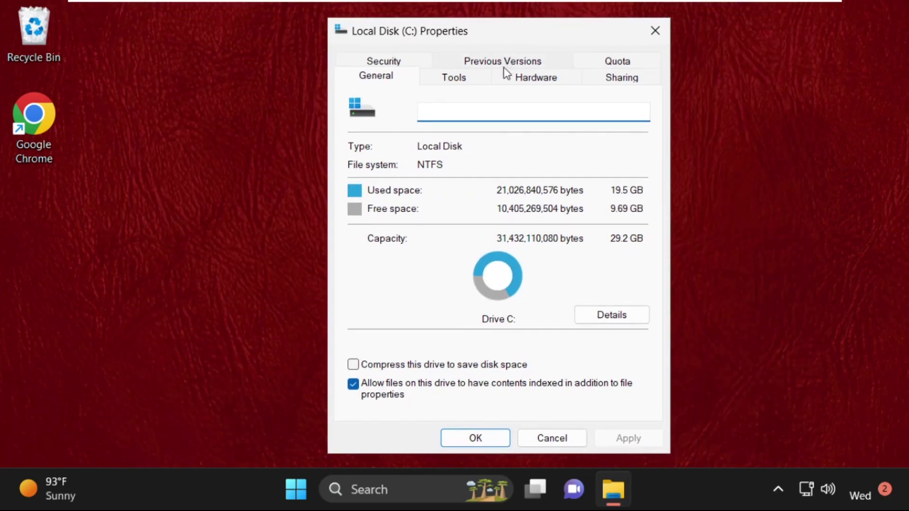
pyautogui.click(475, 79)
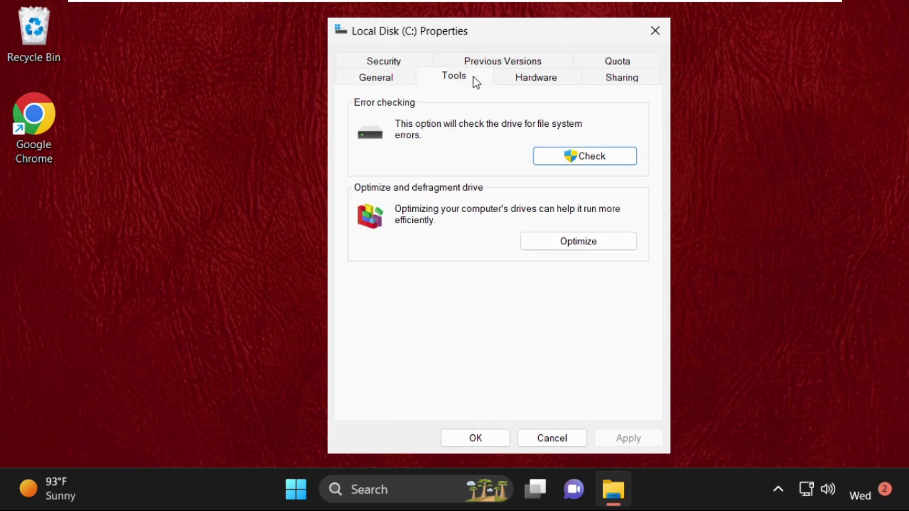
pyautogui.click(579, 155)
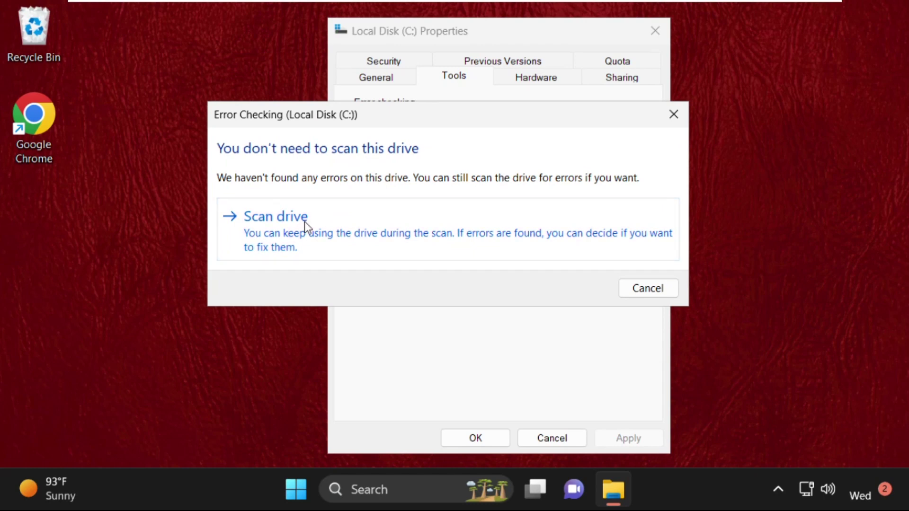
pyautogui.click(305, 222)
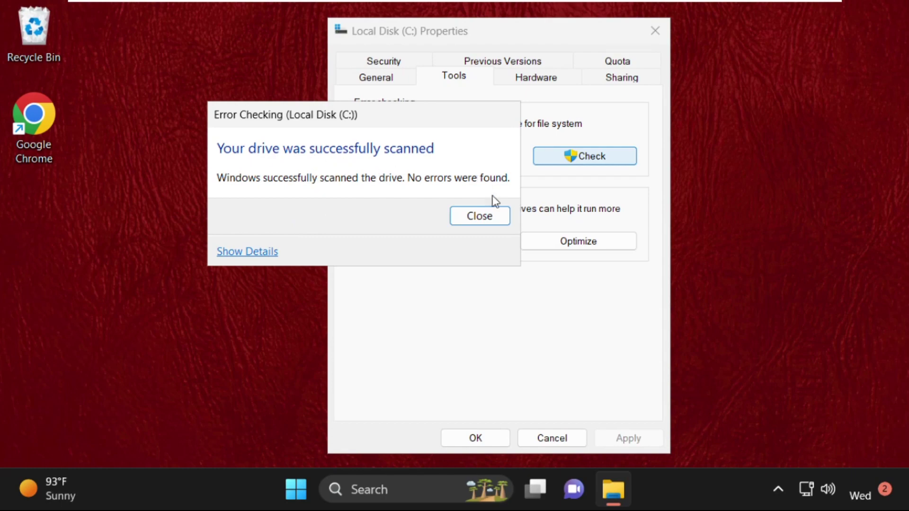
pyautogui.click(477, 215)
pyautogui.click(656, 30)
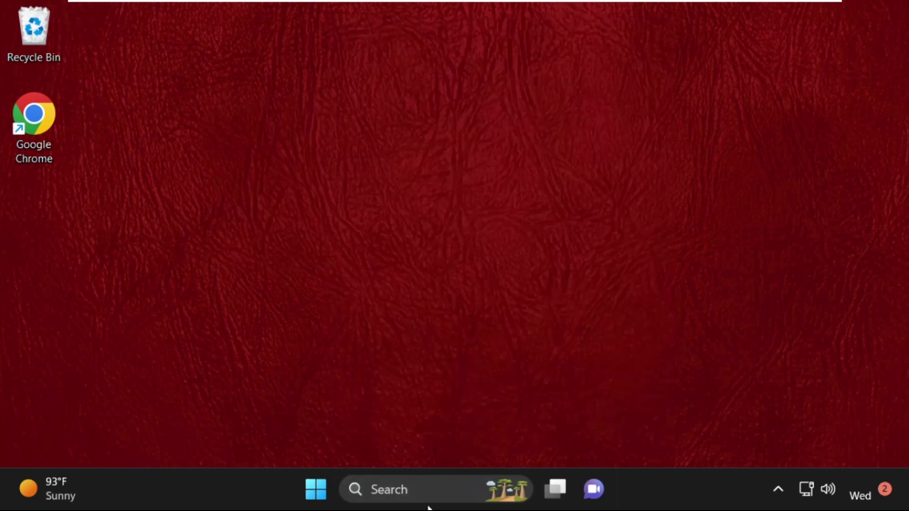
# Step: Search 'performance of win' and open Virtual Memory from Performance Options' Advanced tab
pyautogui.click(430, 503)
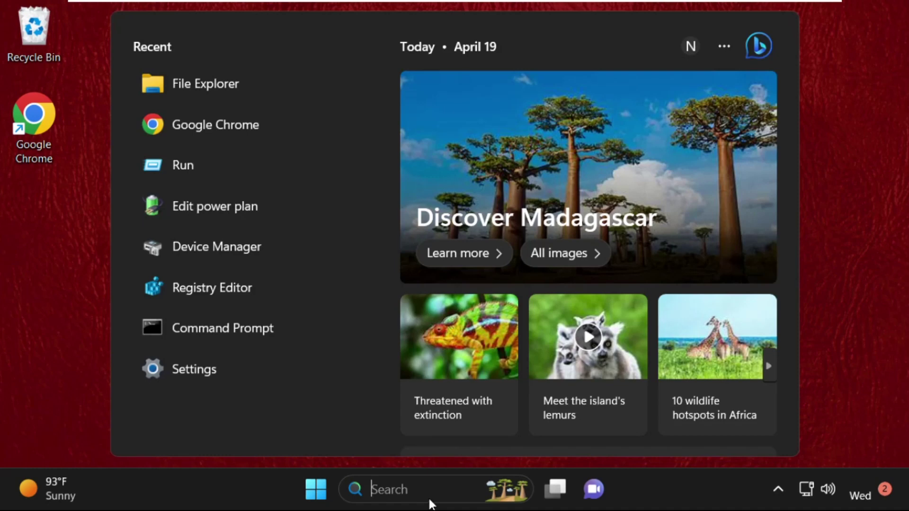
pyautogui.write('per')
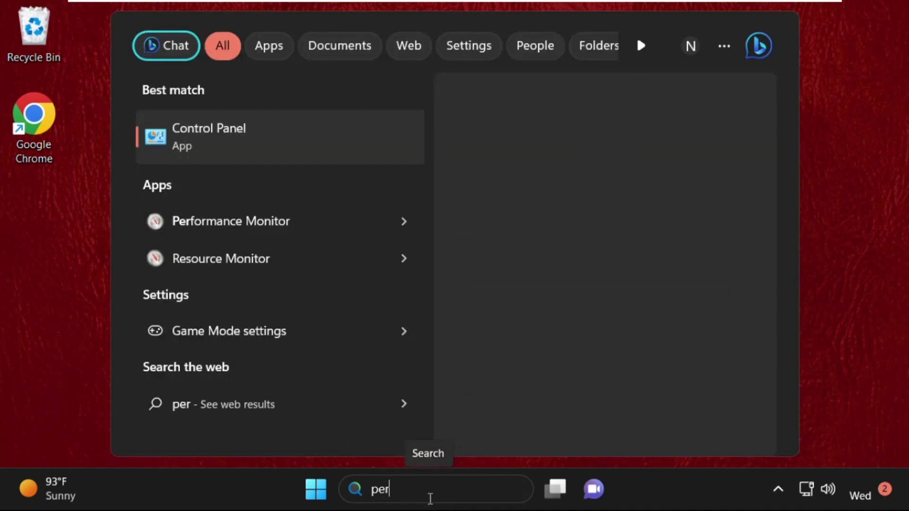
pyautogui.write('for')
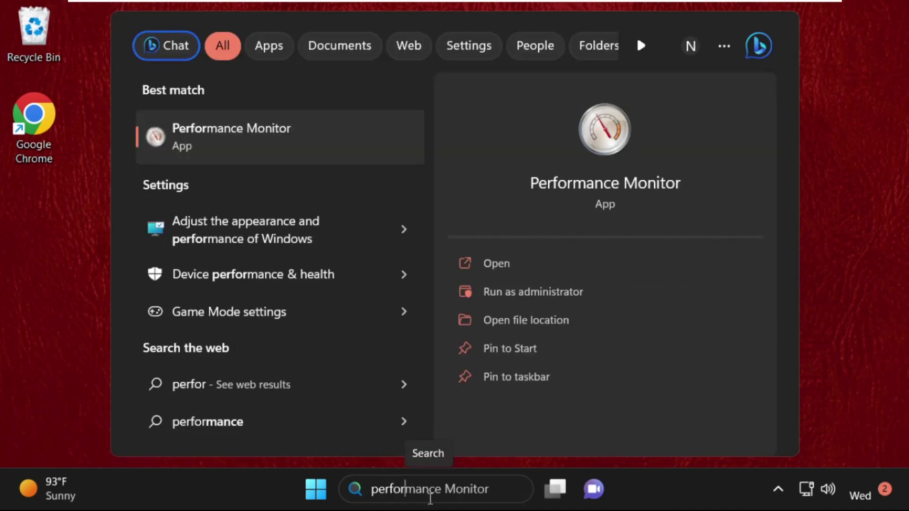
pyautogui.write('mance')
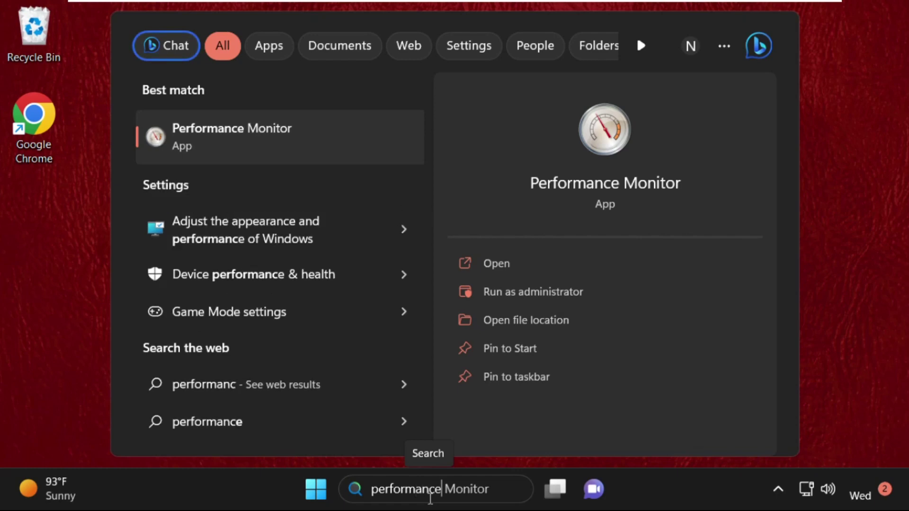
pyautogui.write(' of w')
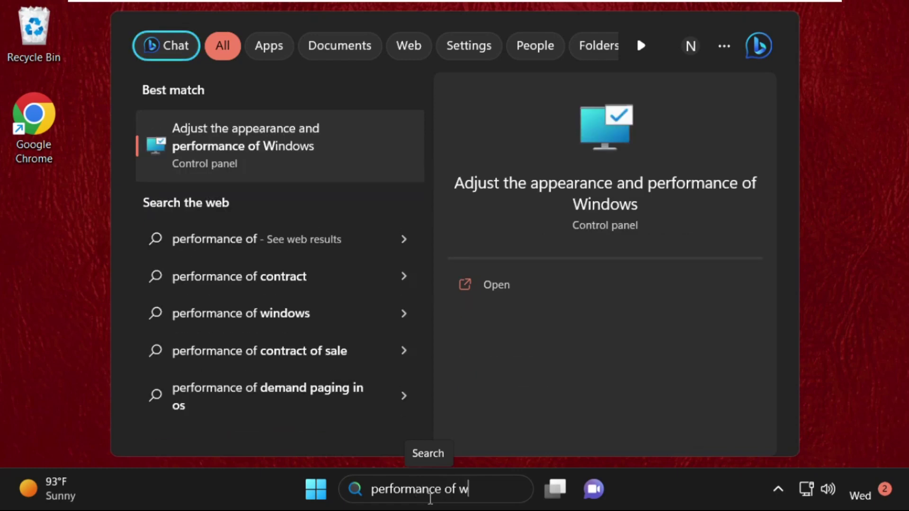
pyautogui.write('in')
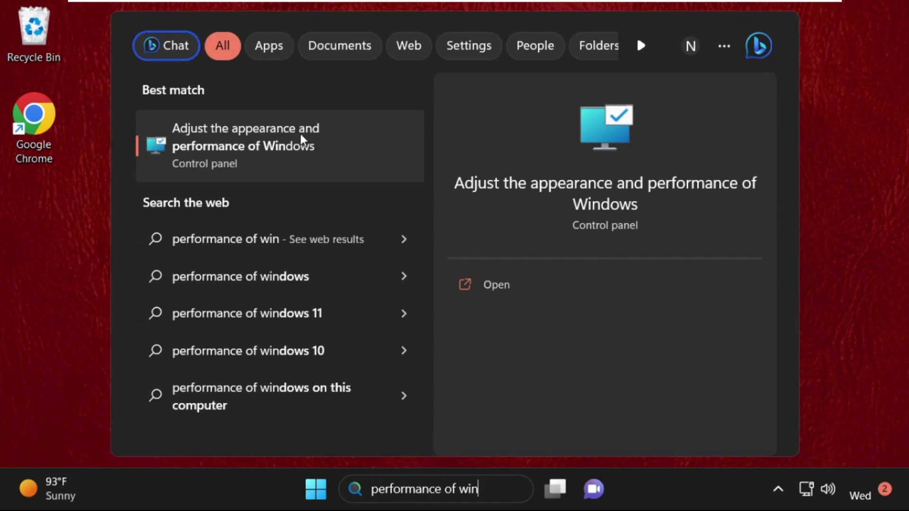
pyautogui.click(277, 151)
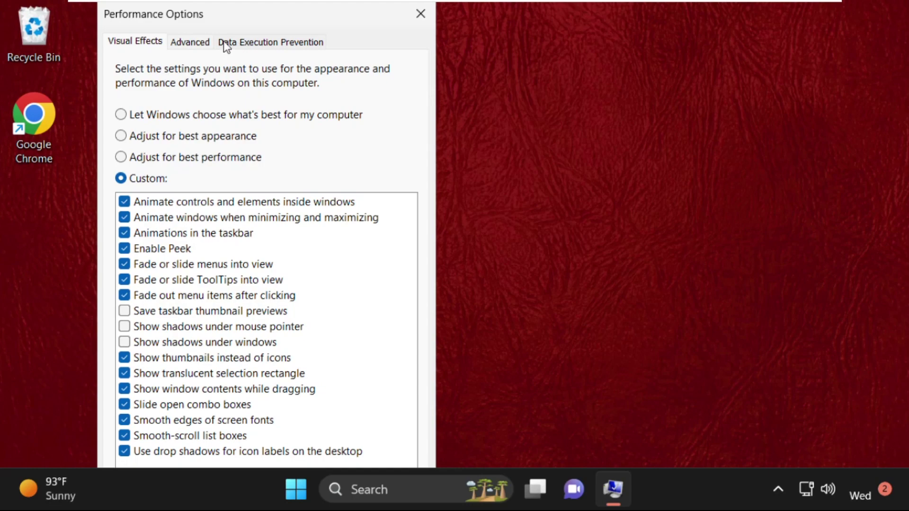
pyautogui.click(199, 43)
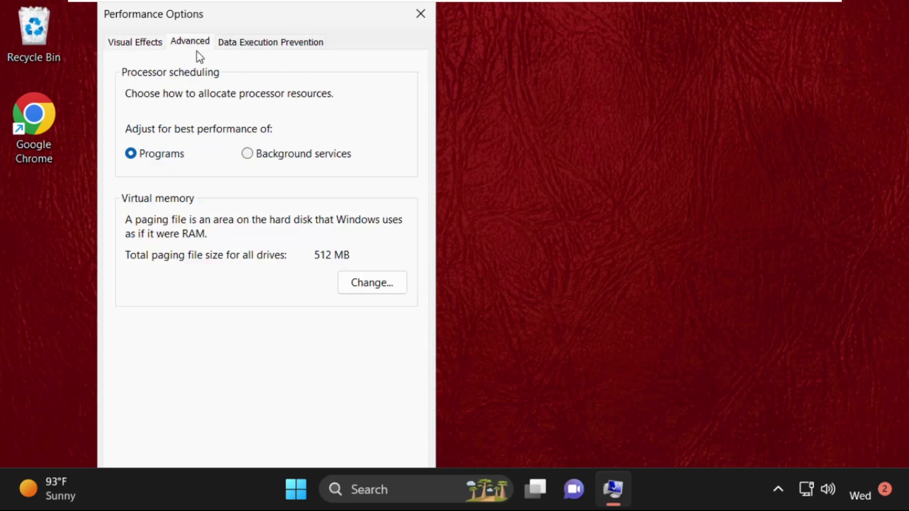
pyautogui.click(377, 285)
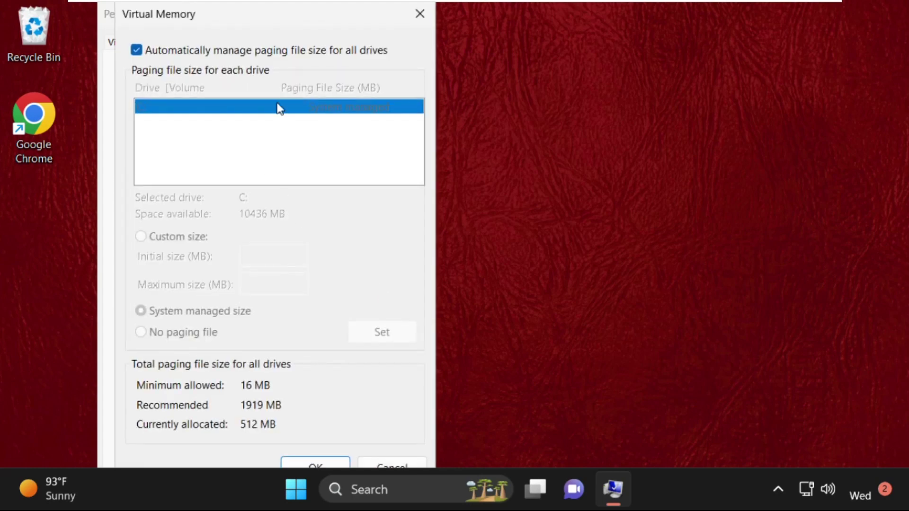
# Step: Turn off automatic paging file management and select Custom size
pyautogui.moveTo(262, 24); pyautogui.dragTo(477, 27)
pyautogui.click(353, 55)
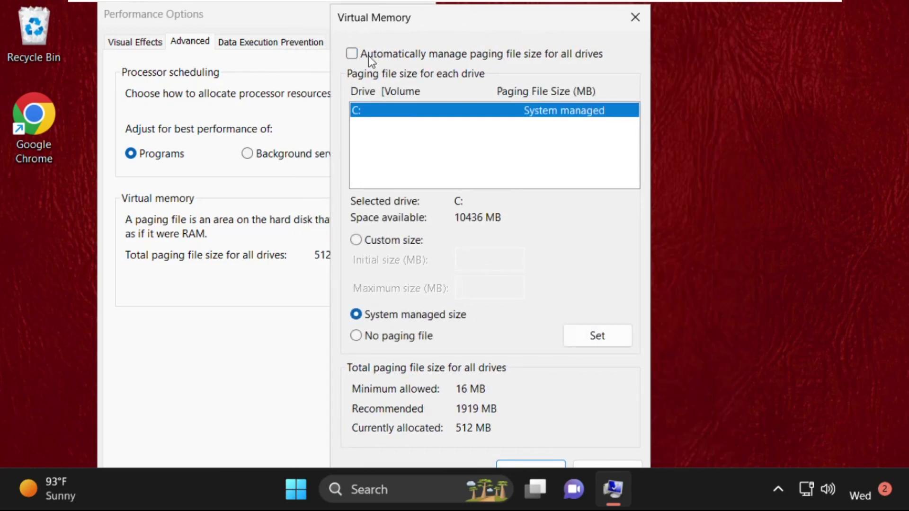
pyautogui.click(371, 240)
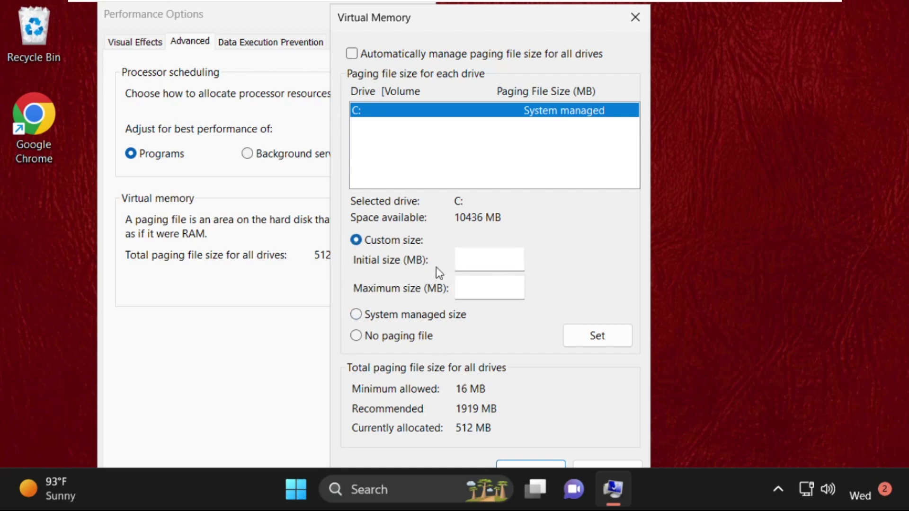
pyautogui.click(471, 265)
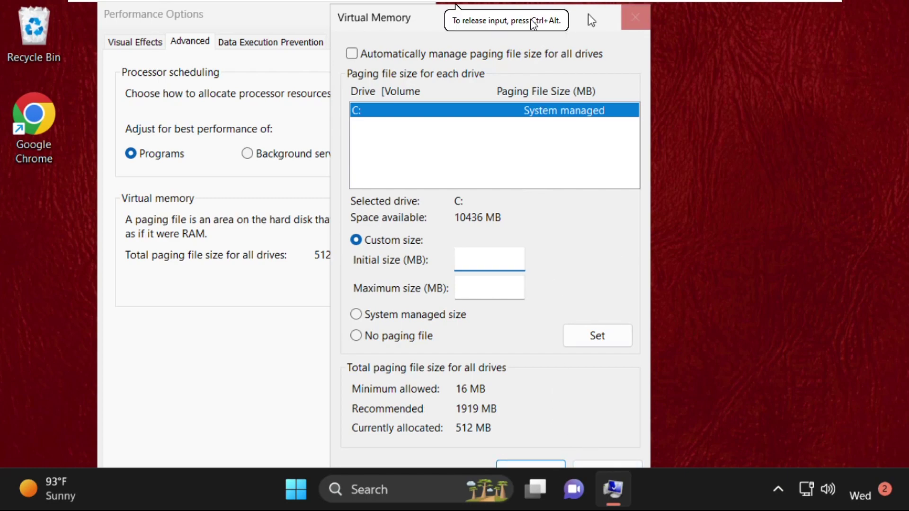
# Step: Close Virtual Memory and Performance Options without applying a custom size
pyautogui.click(635, 17)
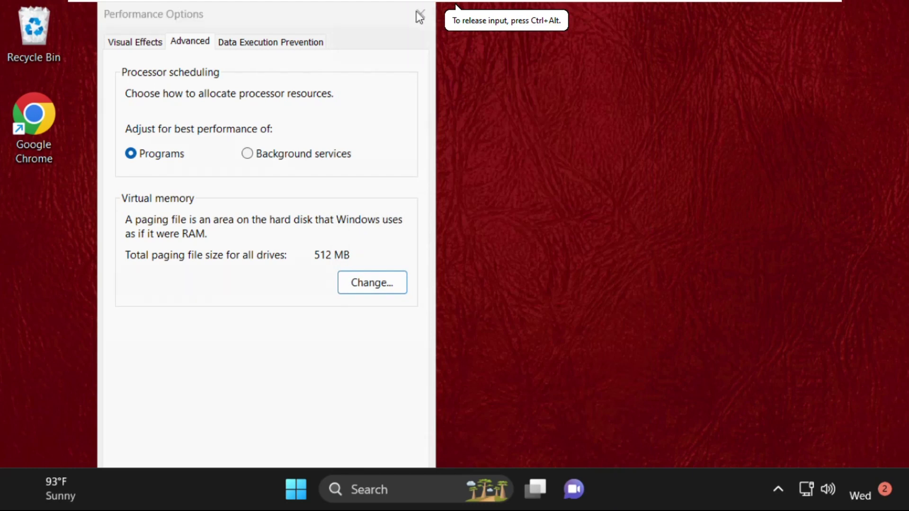
pyautogui.click(420, 15)
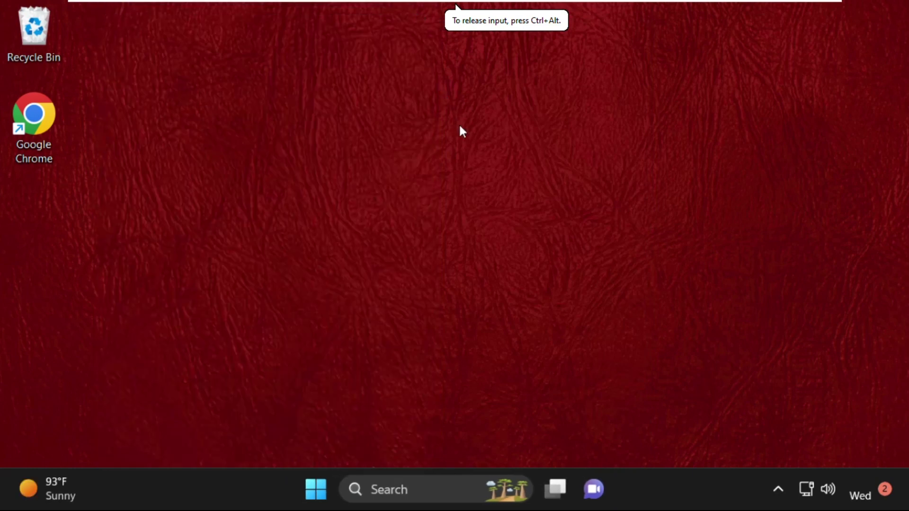
pyautogui.click(393, 487)
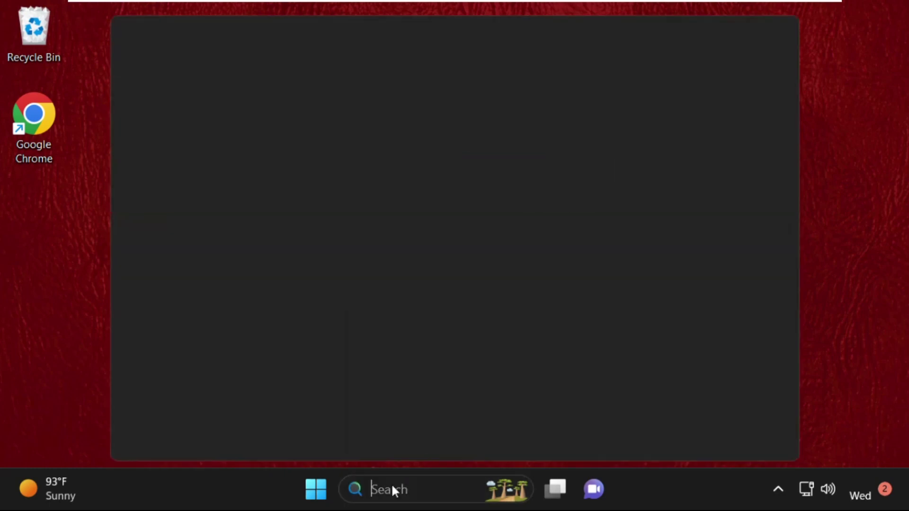
# Step: Open Settings via 'sett' search, maximize it, and go to System > Recovery
pyautogui.write('settings')
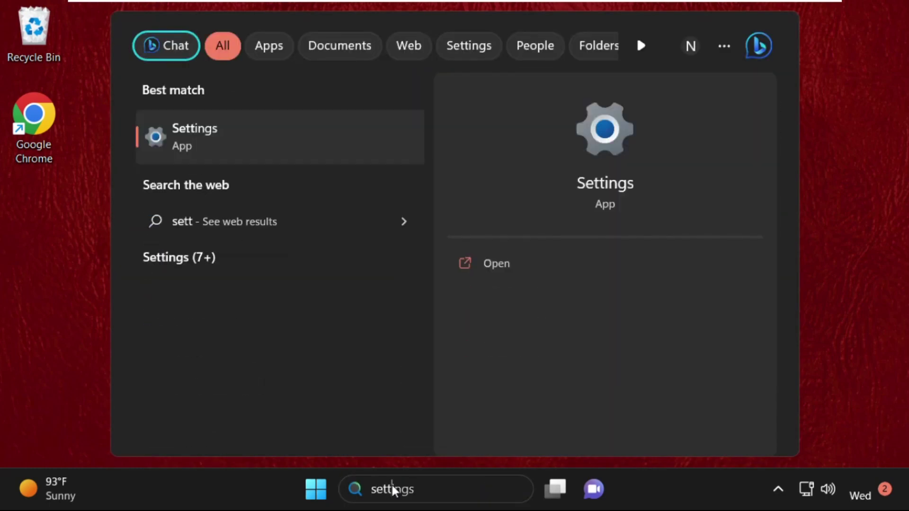
pyautogui.click(266, 145)
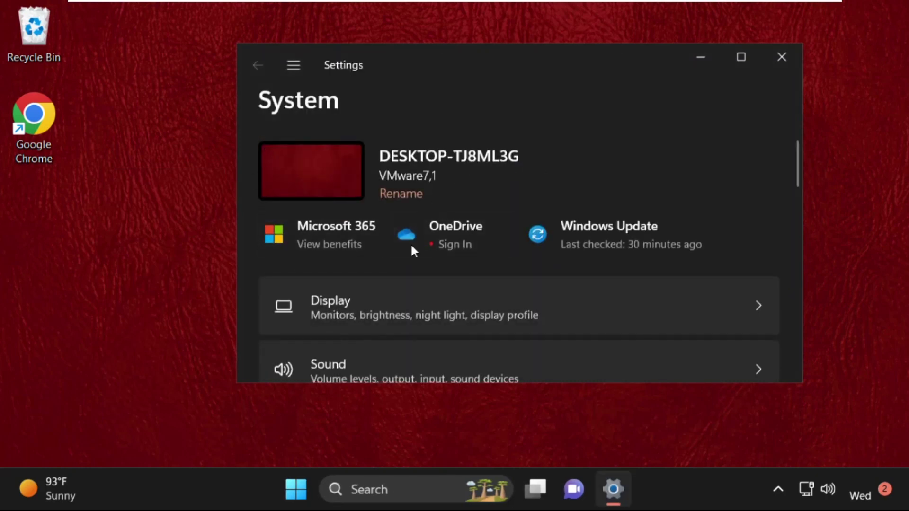
pyautogui.scroll(-3, 424, 332)
pyautogui.scroll(-3, 399, 328)
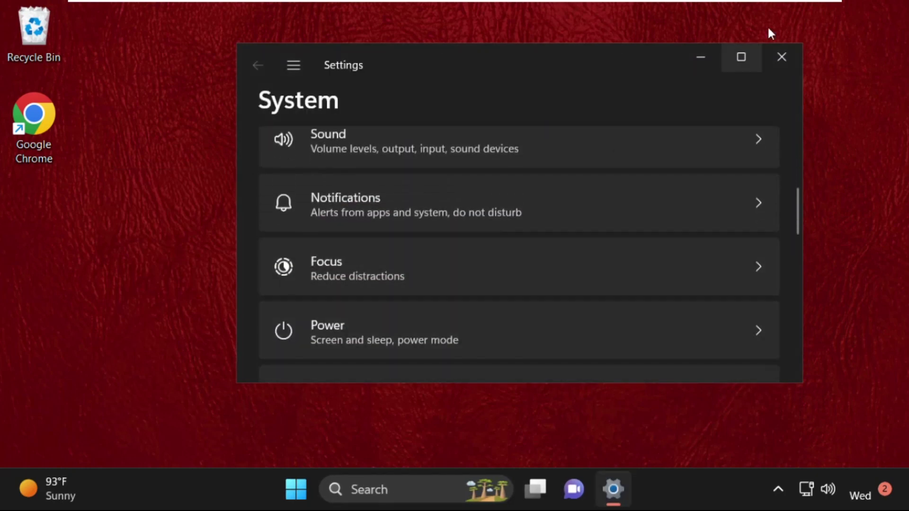
pyautogui.click(740, 57)
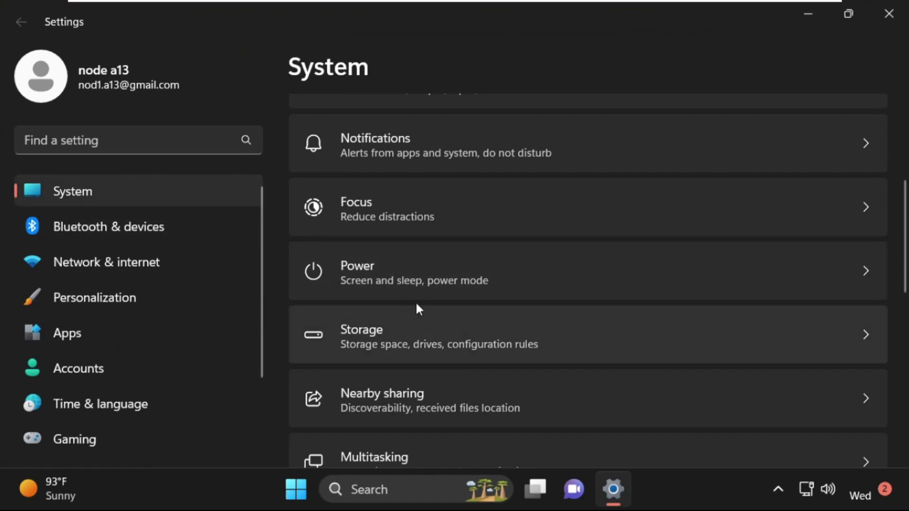
pyautogui.scroll(4, 419, 284)
pyautogui.scroll(-6, 419, 281)
pyautogui.scroll(-5, 419, 279)
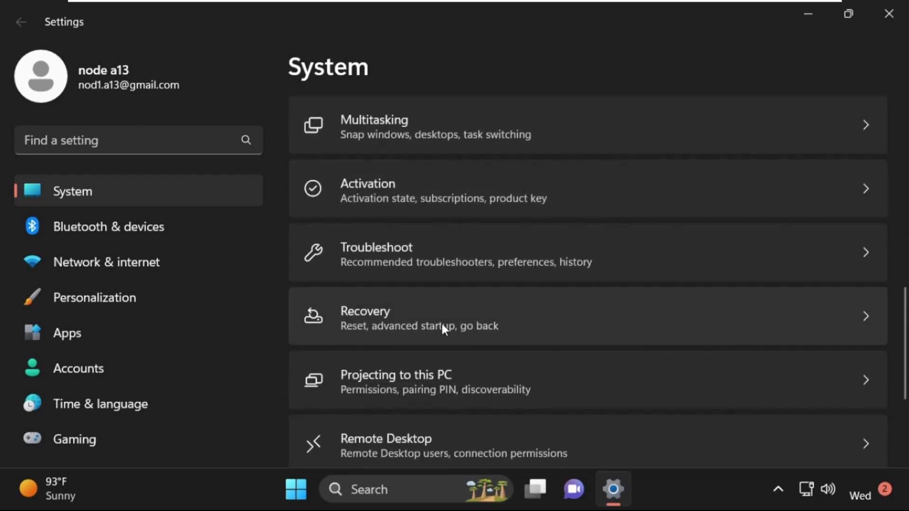
pyautogui.click(442, 325)
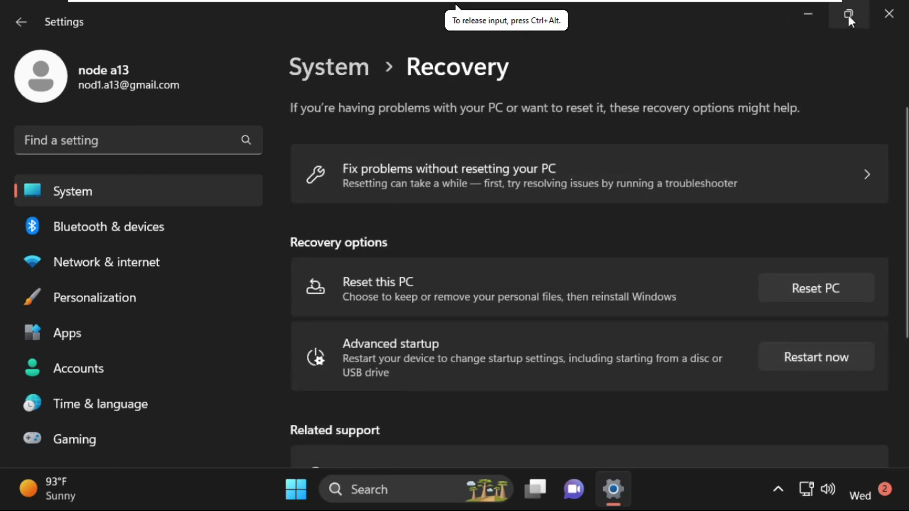
# Step: Start Reset this PC from Recovery, cancel it, and close Settings
pyautogui.click(847, 14)
pyautogui.scroll(-2, 422, 290)
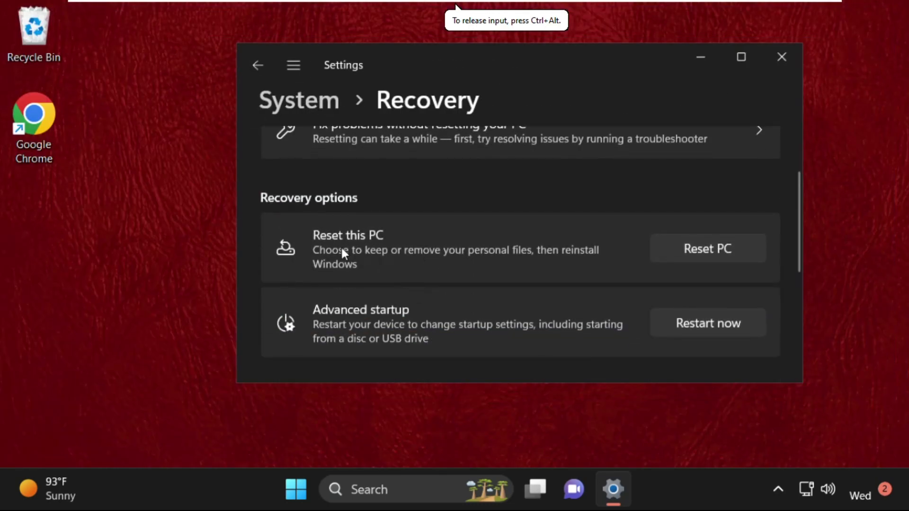
pyautogui.scroll(-4, 401, 290)
pyautogui.scroll(4, 402, 291)
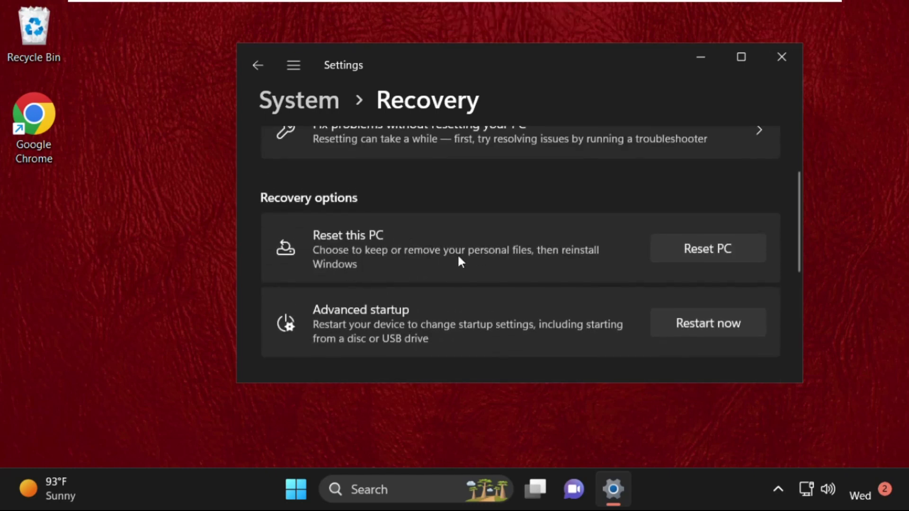
pyautogui.click(692, 251)
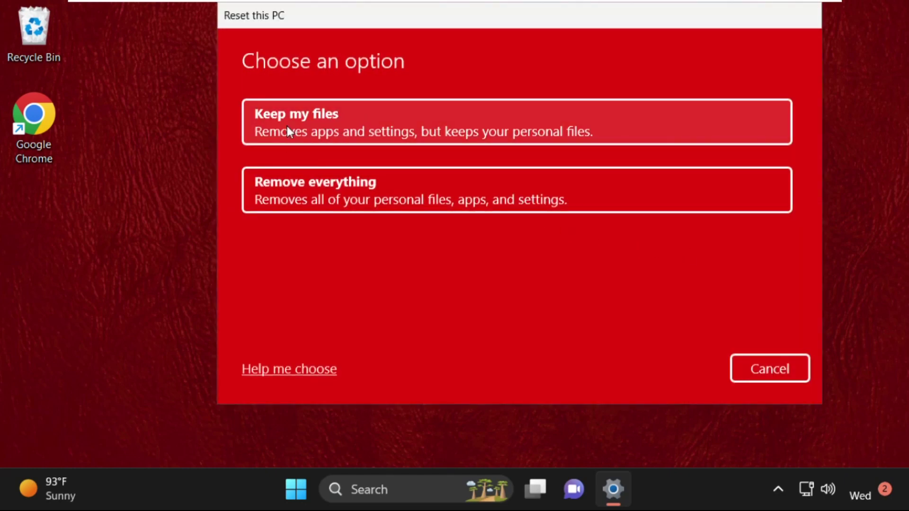
pyautogui.click(783, 370)
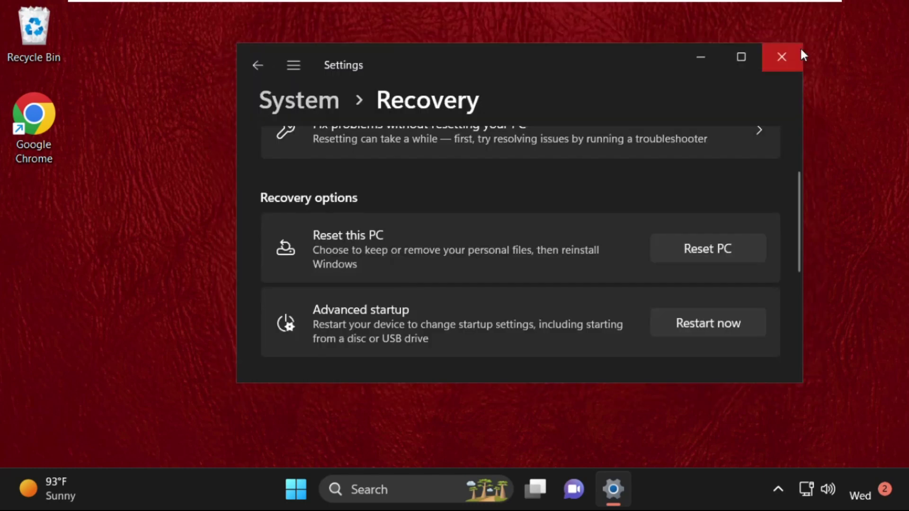
pyautogui.click(799, 55)
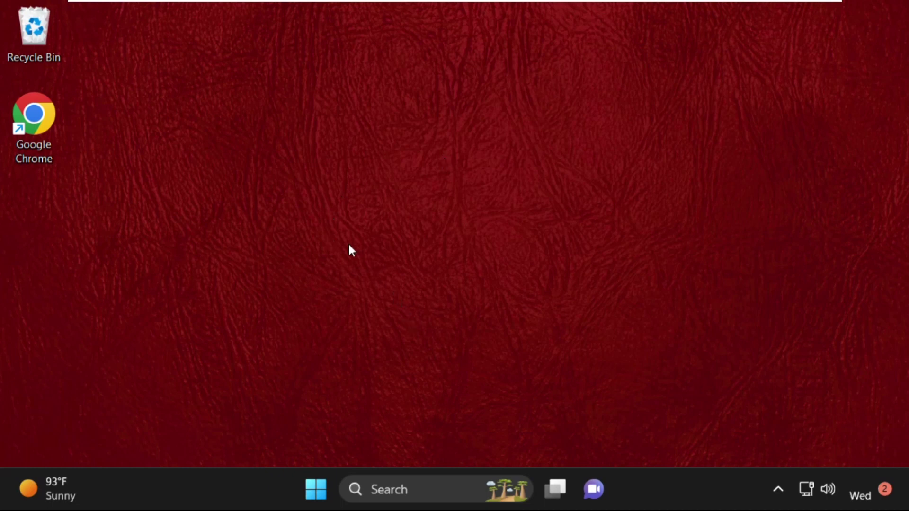
# Step: Open an administrator Command Prompt from a 'cmd' search and resize its window
pyautogui.click(390, 482)
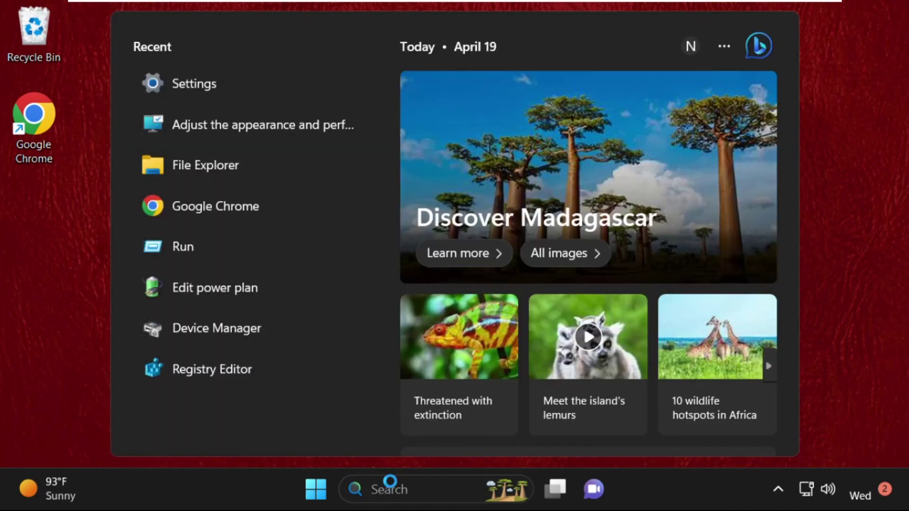
pyautogui.write('cm,d')
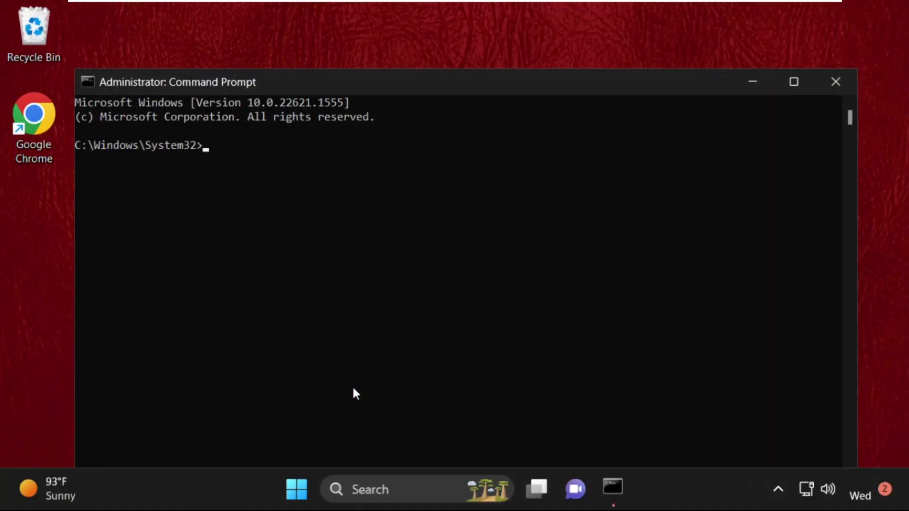
pyautogui.moveTo(87, 68); pyautogui.dragTo(116, 232)
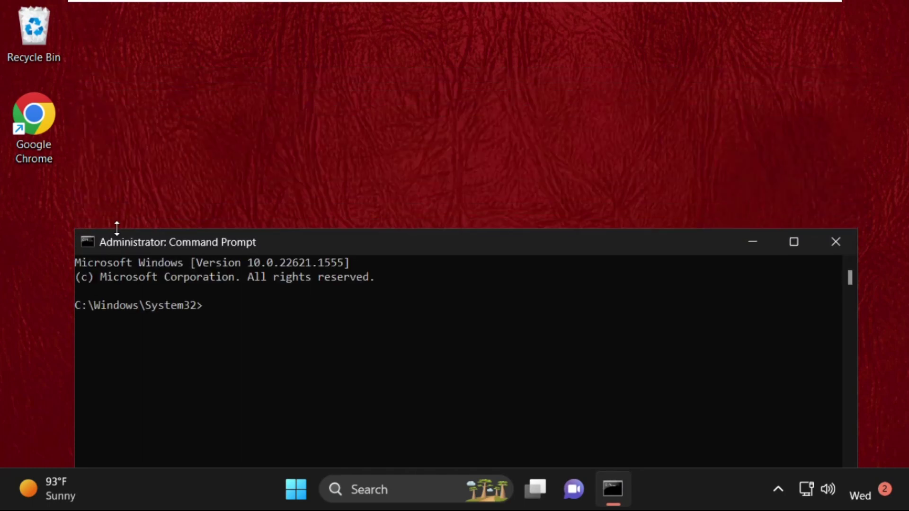
pyautogui.moveTo(290, 251); pyautogui.dragTo(301, 67)
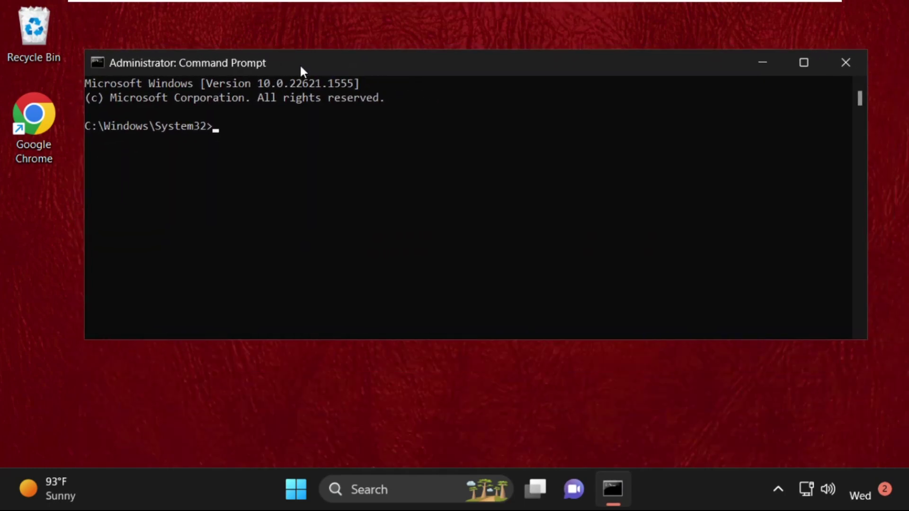
# Step: Run sfc /scannow, which finds no integrity violations, then exit
pyautogui.write('sfc /scannow')
pyautogui.press('Return')
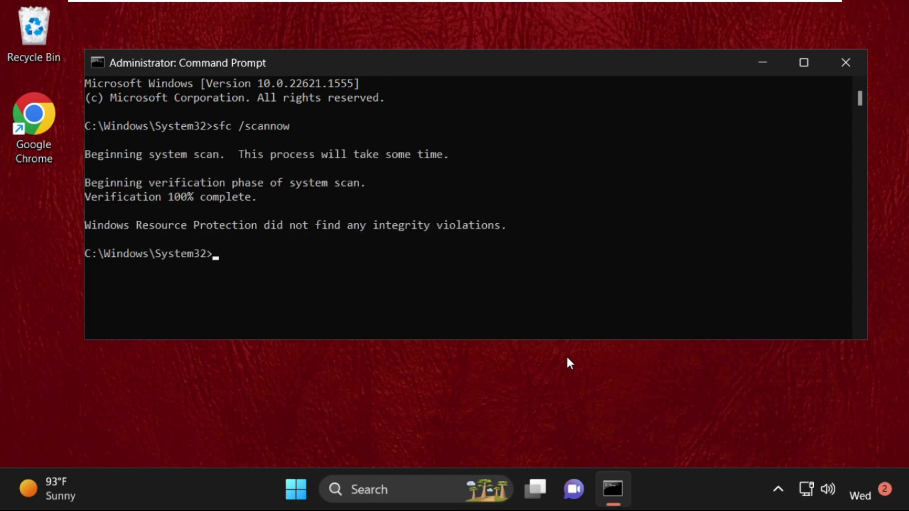
pyautogui.write('exit')
pyautogui.press('Return')
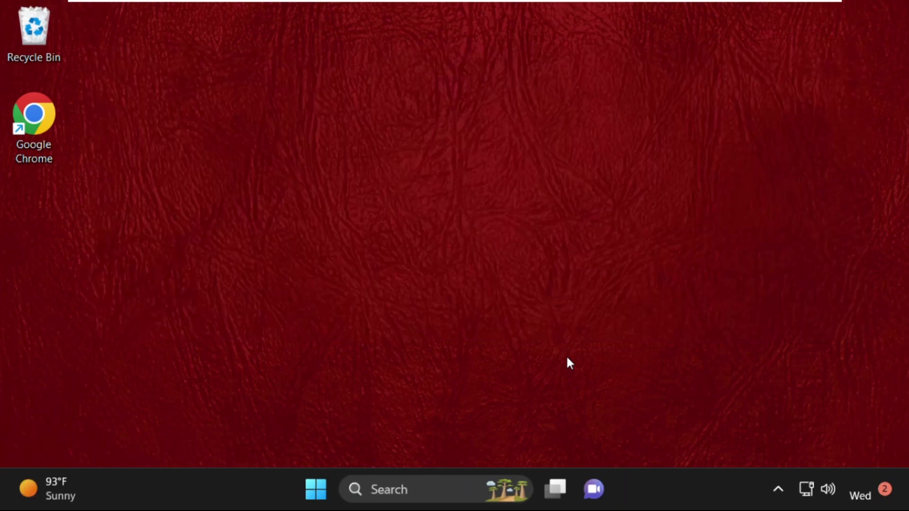
# Step: Launch Command Prompt with Run as administrator and resize the window
pyautogui.press('super')
pyautogui.write('cmd')
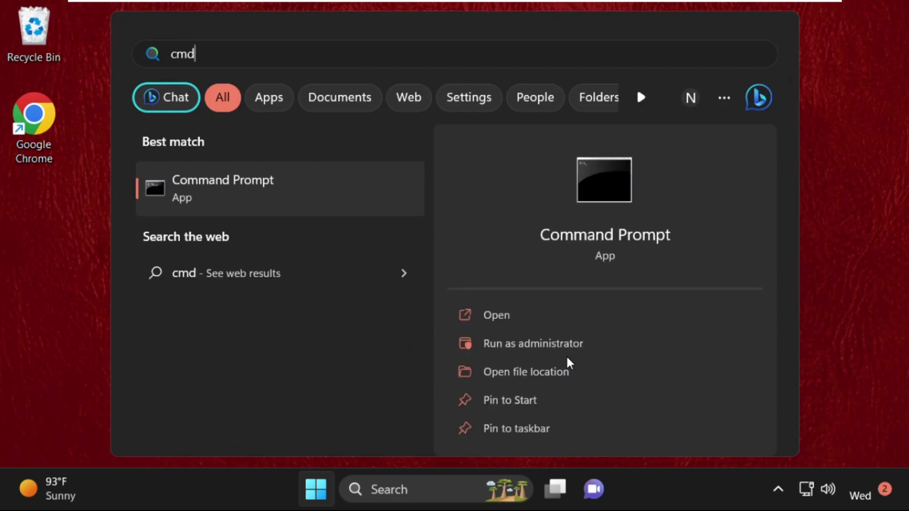
pyautogui.rightClick(262, 210)
pyautogui.click(308, 231)
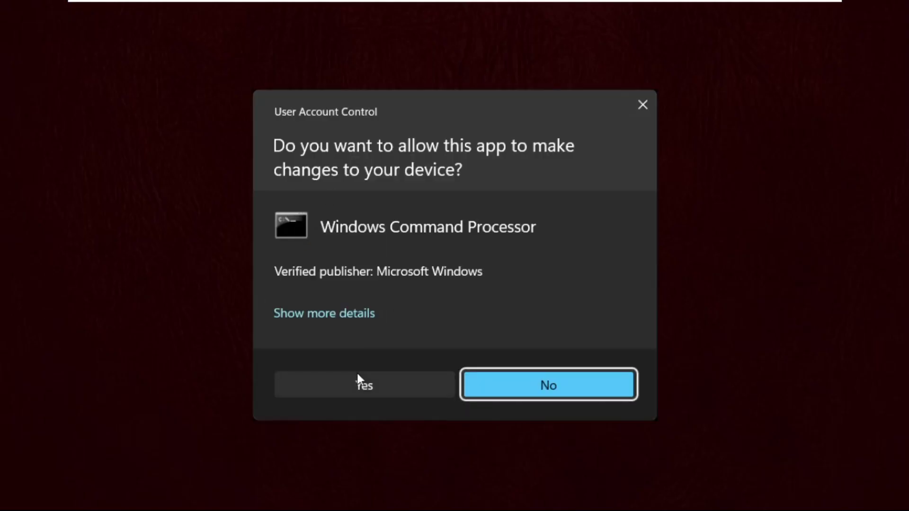
pyautogui.click(359, 388)
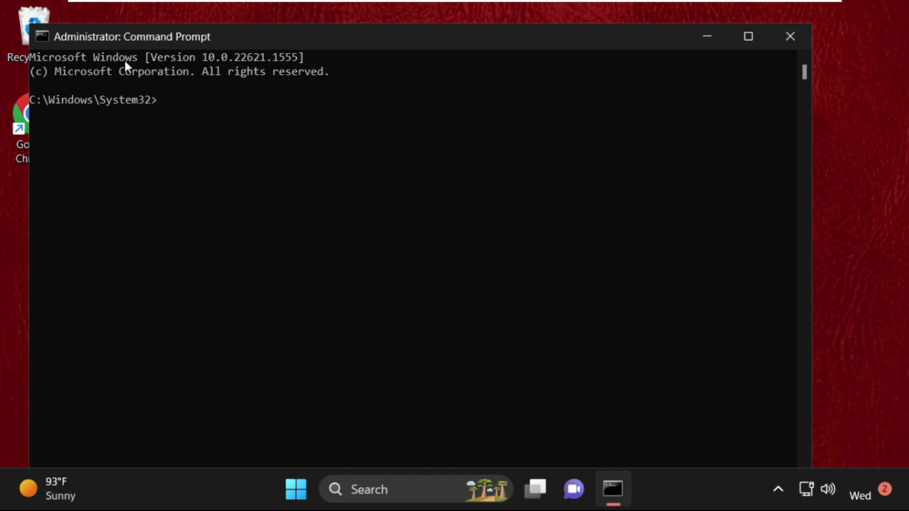
pyautogui.click(77, 6)
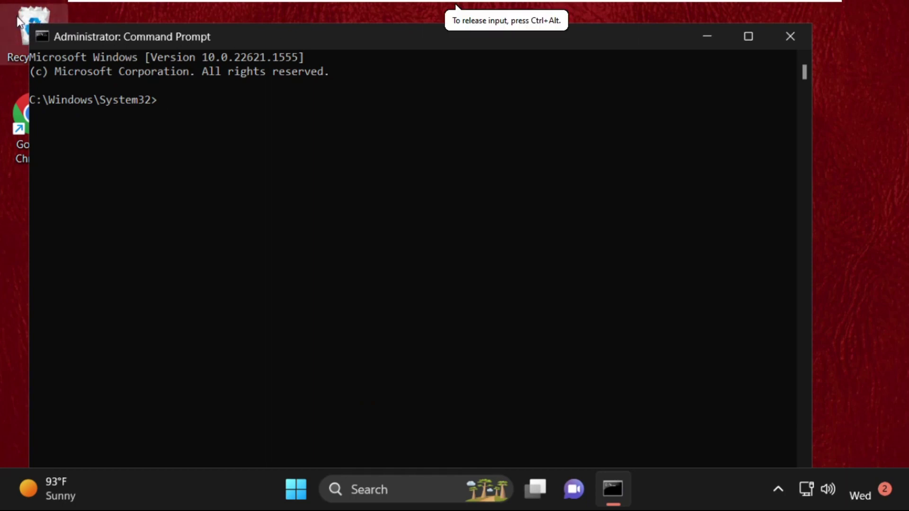
pyautogui.moveTo(30, 23); pyautogui.dragTo(197, 281)
pyautogui.moveTo(392, 302); pyautogui.dragTo(402, 132)
# Step: Run chkdsk c: /f /r, answer y to schedule it at restart, then type the DISM command
pyautogui.write('ch')
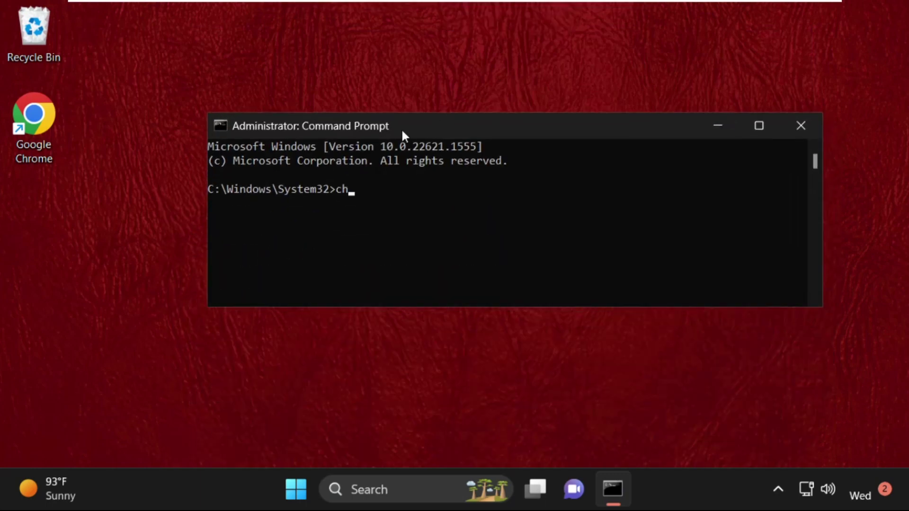
pyautogui.write('kdsk c: /f')
pyautogui.write('/r')
pyautogui.press('Return')
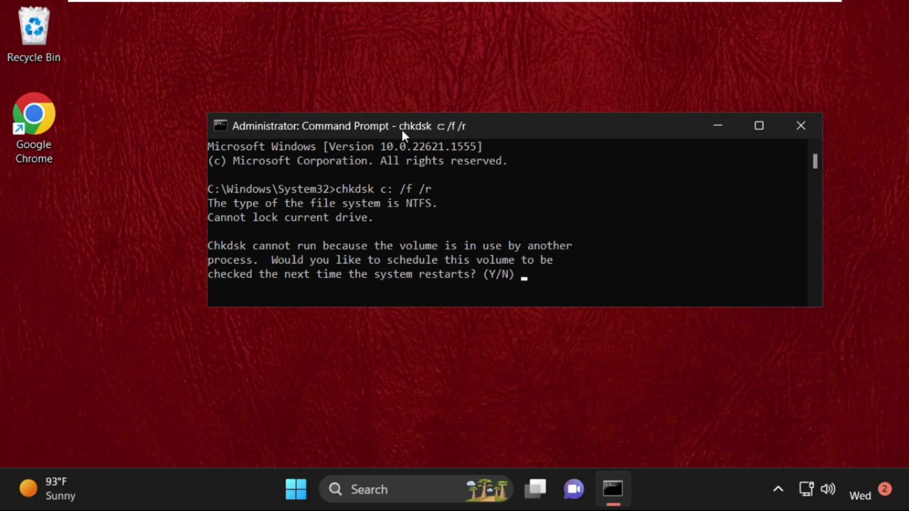
pyautogui.write('y')
pyautogui.press('Return')
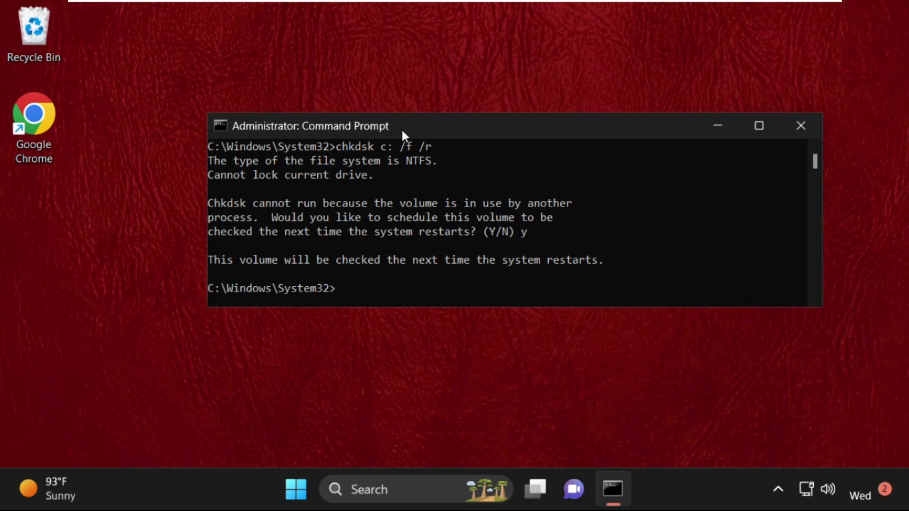
pyautogui.write('DISM.exe /online')
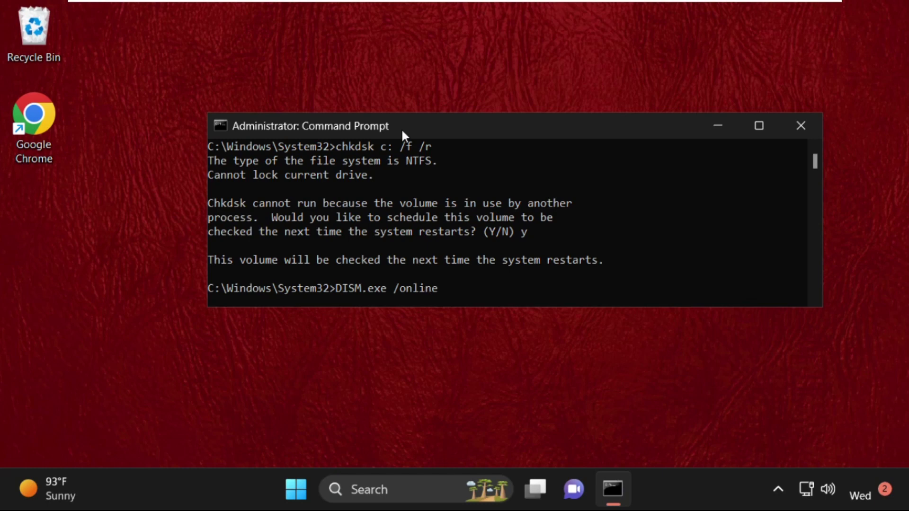
pyautogui.write(' /cleanup-image')
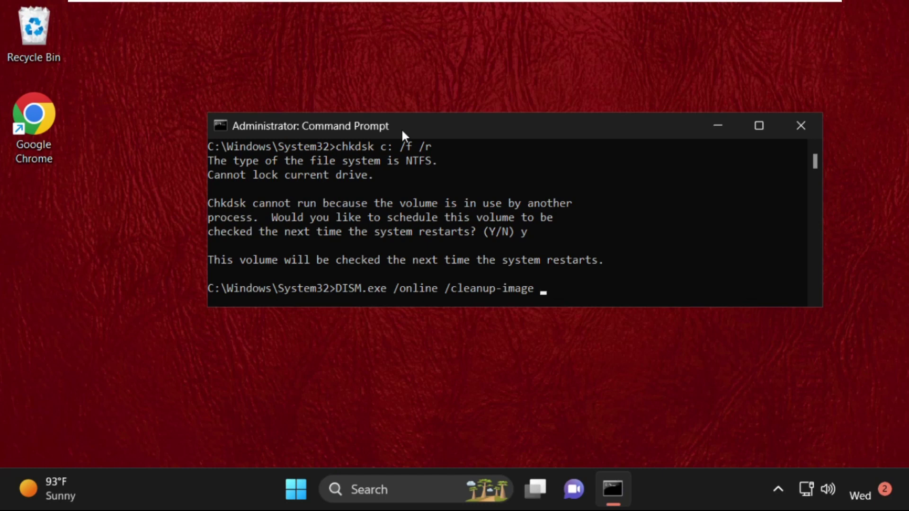
pyautogui.write(' /restorehealt')
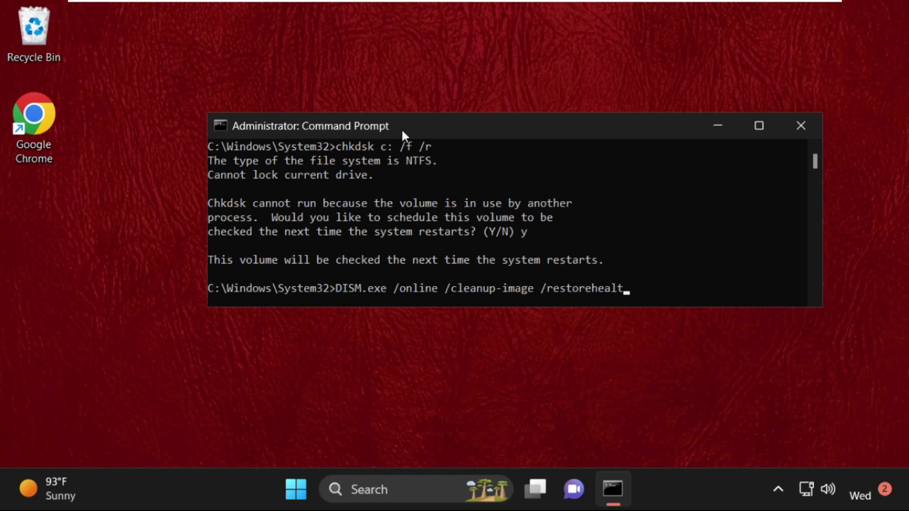
pyautogui.write('h')
# Step: Run DISM /online /cleanup-image /restorehealth to 100% success, then exit Command Prompt
pyautogui.press('Return')
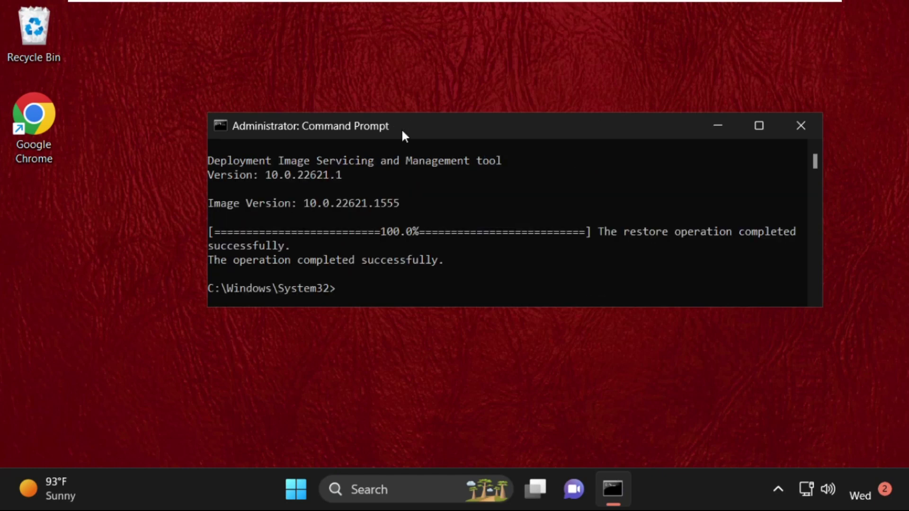
pyautogui.write('exit')
pyautogui.press('Return')
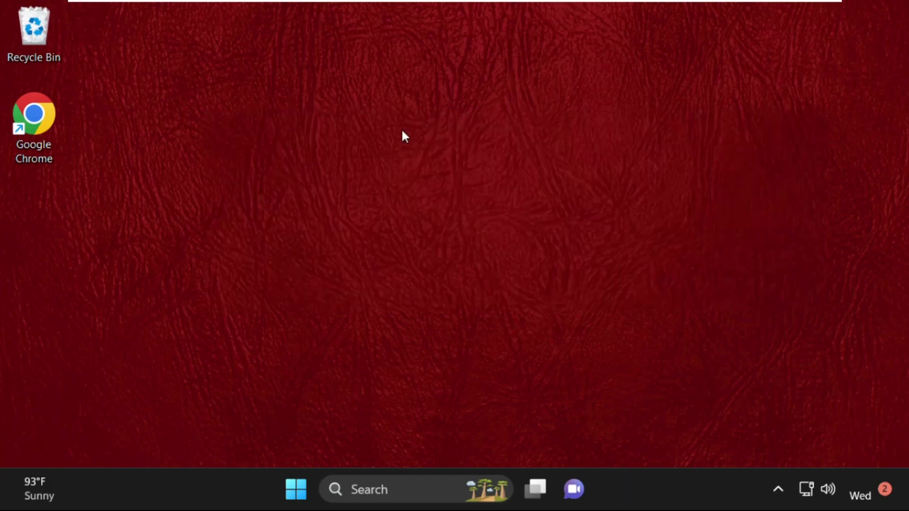